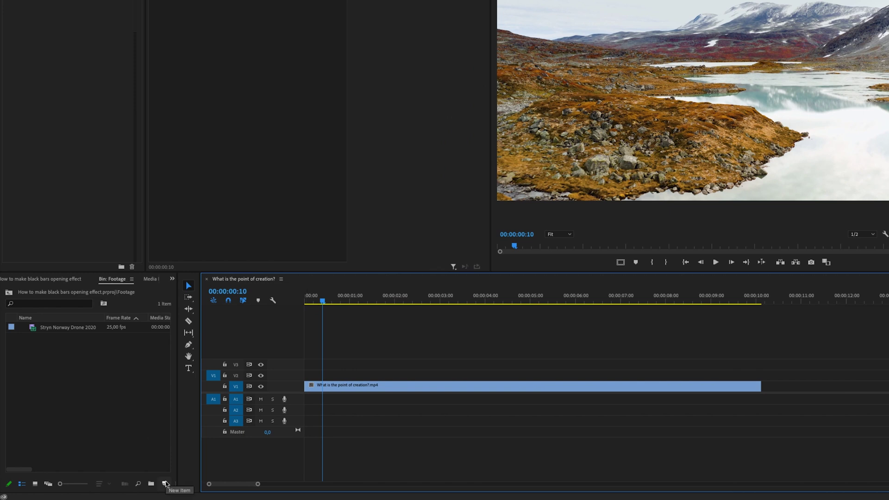
- Create an adjustment layer, place it on V2 above the drone clip, and trim it to the clip's length
left_click(166, 484)
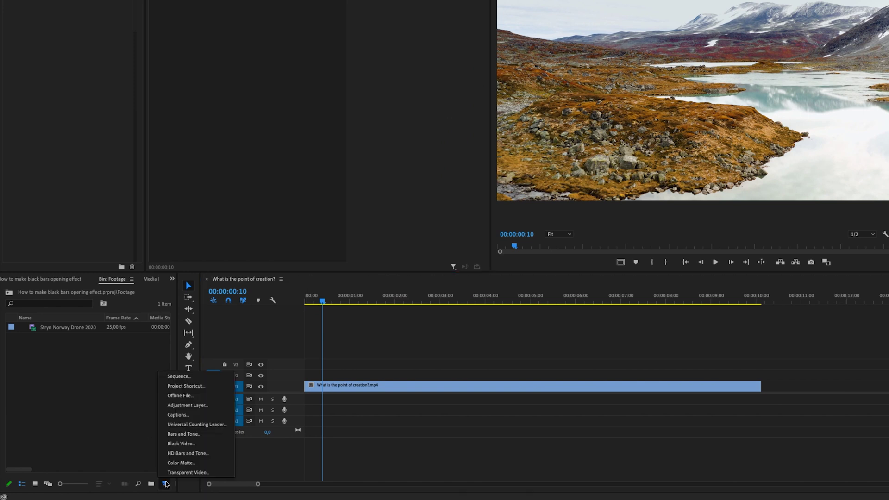
left_click(187, 406)
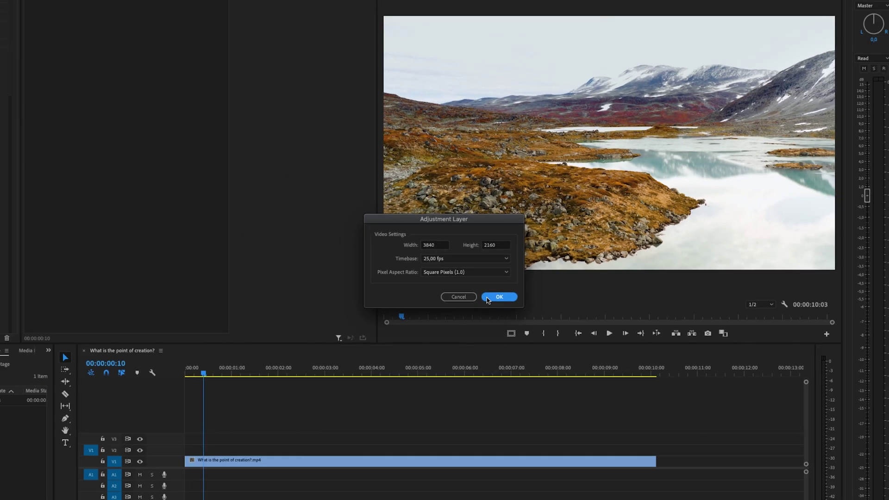
left_click(532, 365)
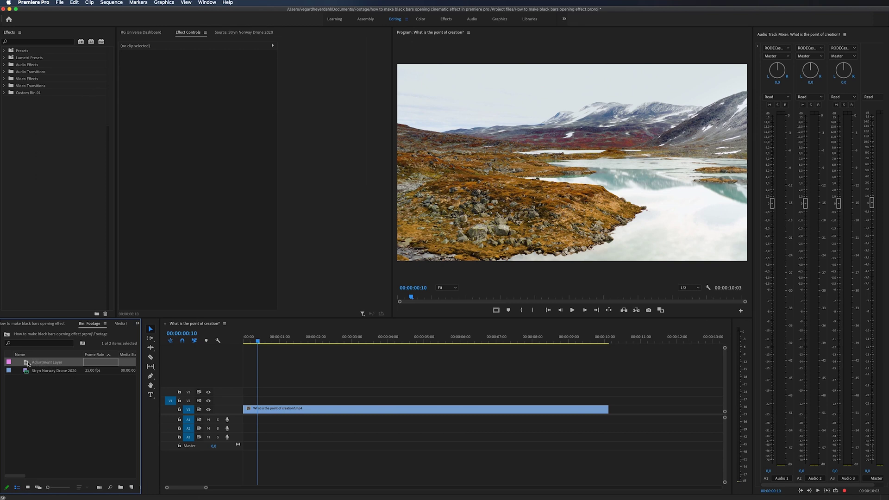
left_click_drag(27, 363, 247, 401)
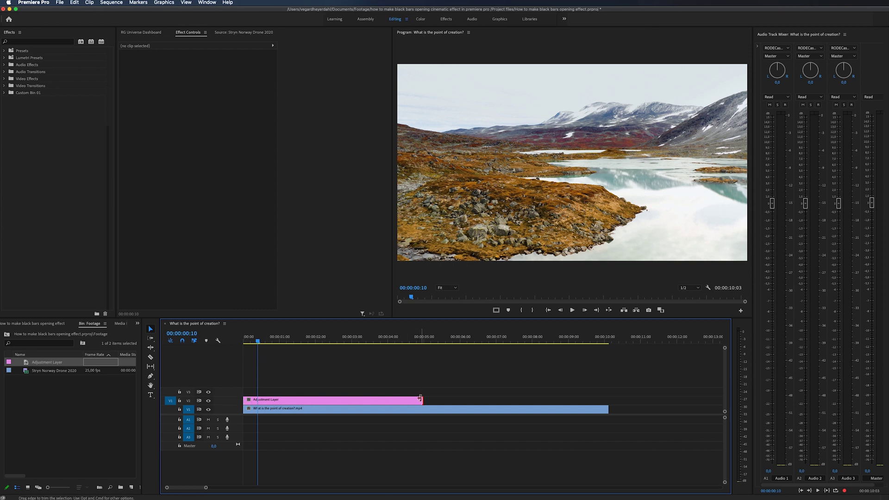
left_click_drag(421, 400, 608, 400)
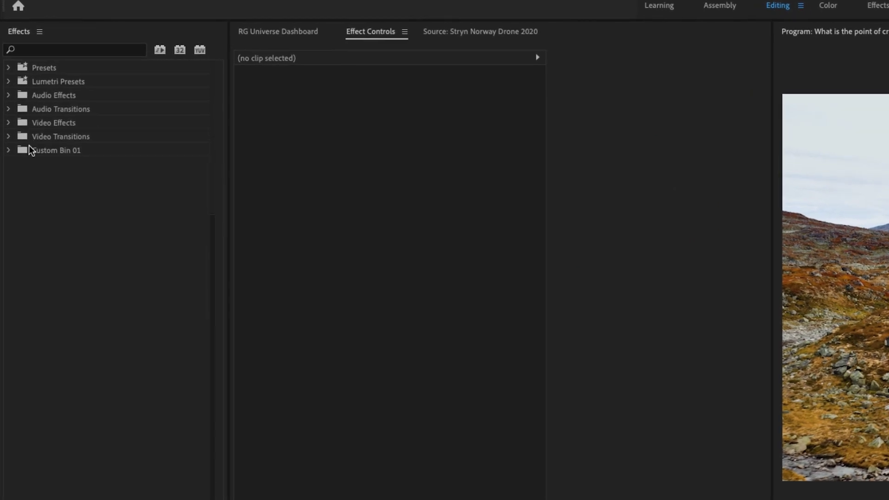
- Drag the FS 12% STATIC TOP - BOTTOM preset onto the adjustment layer and scrub to preview the bars
left_click(8, 67)
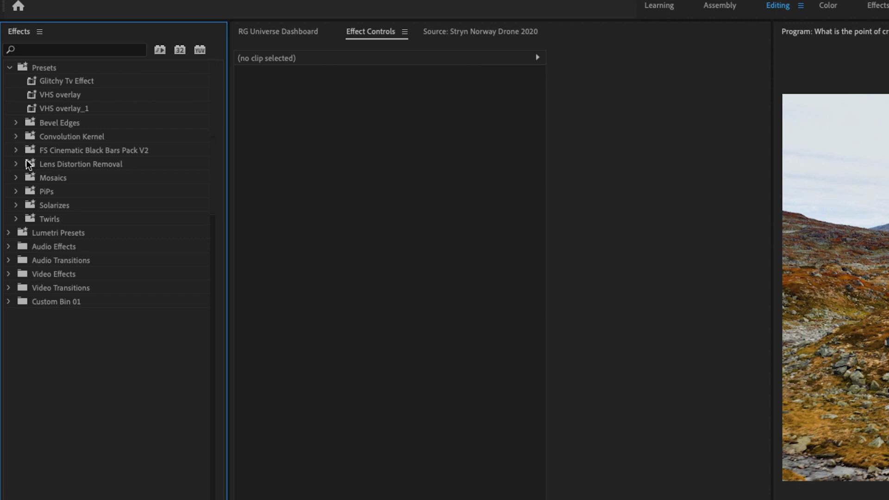
left_click(16, 150)
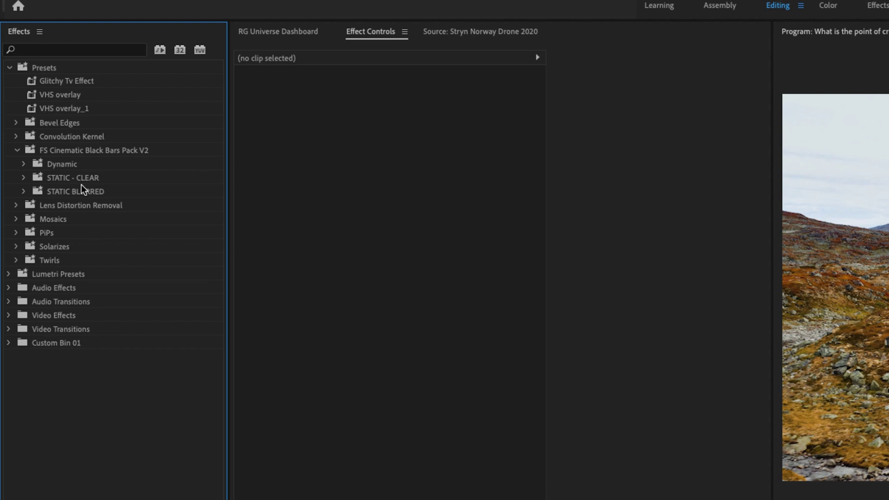
left_click(72, 163)
left_click(74, 174)
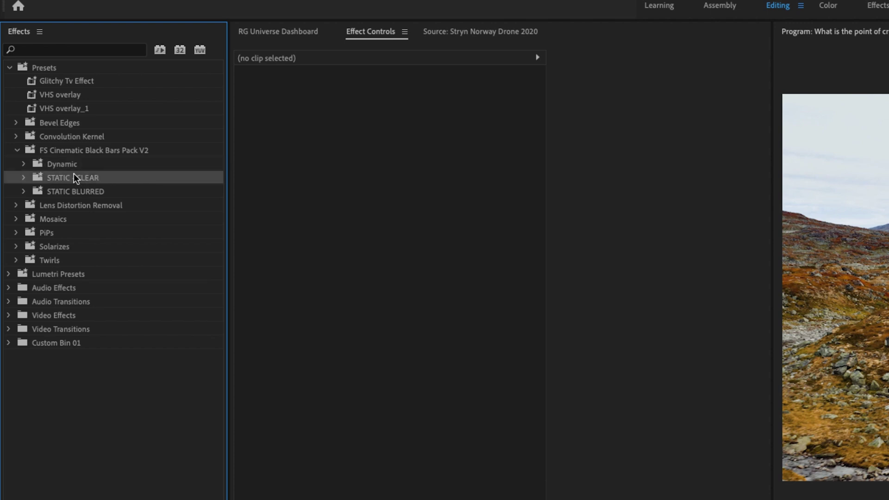
left_click(62, 191)
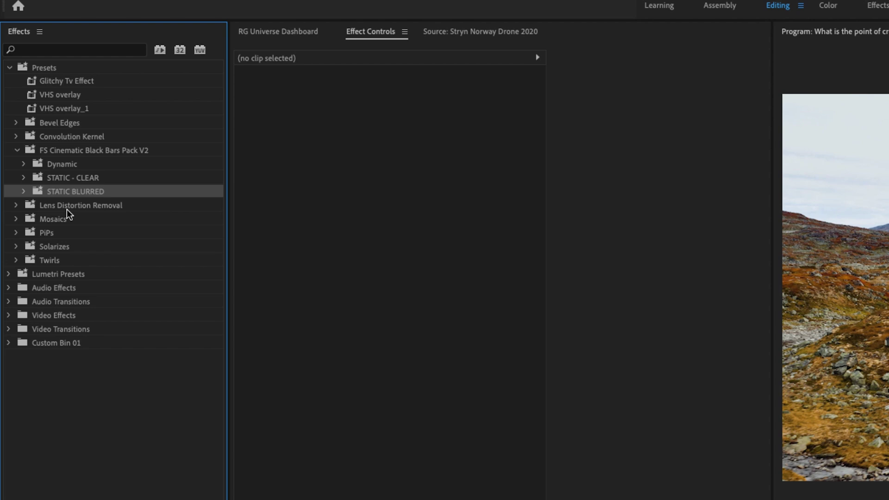
left_click(23, 178)
left_click(28, 123)
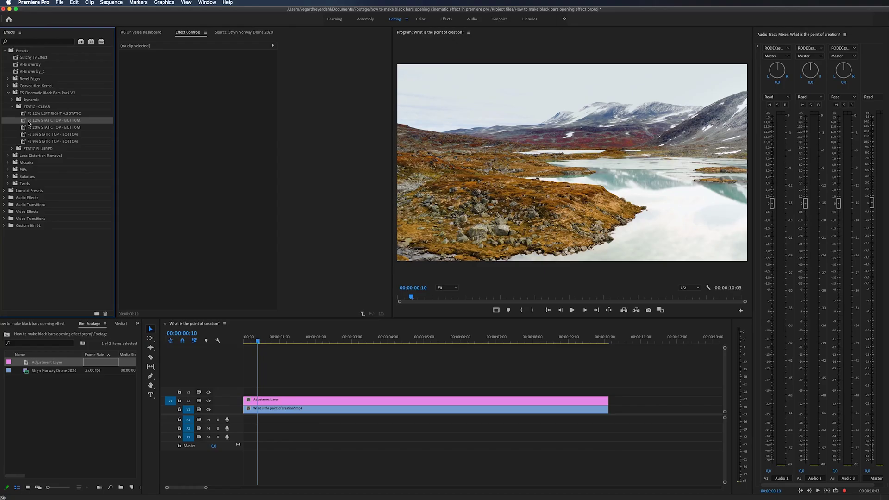
left_click_drag(28, 123, 270, 400)
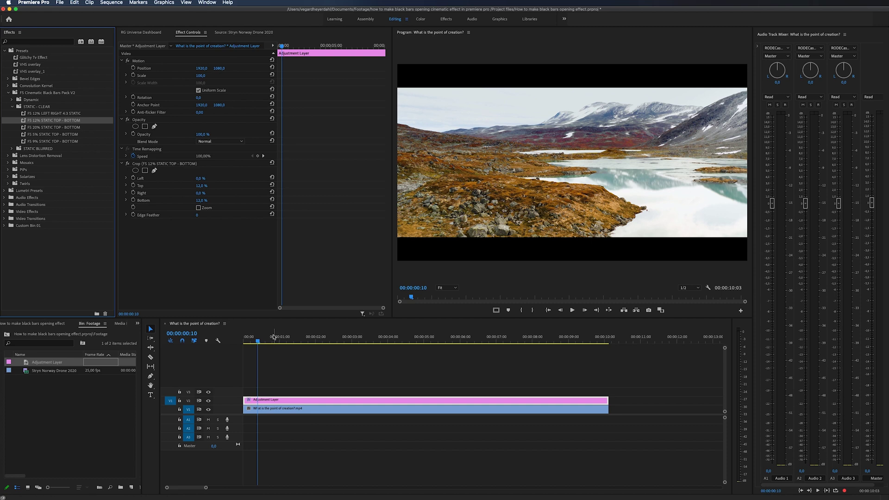
mouse_move(278, 342)
left_mouse_down()
mouse_move(319, 343)
mouse_move(360, 364)
left_mouse_up()
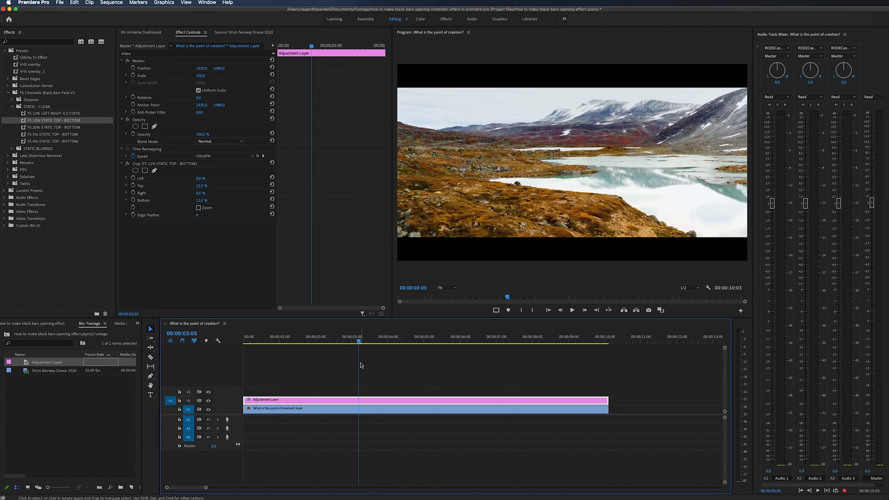
- Undo the static preset and apply FS 12% DYNAMIC IN AND OUT - TOP - BOTTOM to the adjustment layer
key("ctrl+z")
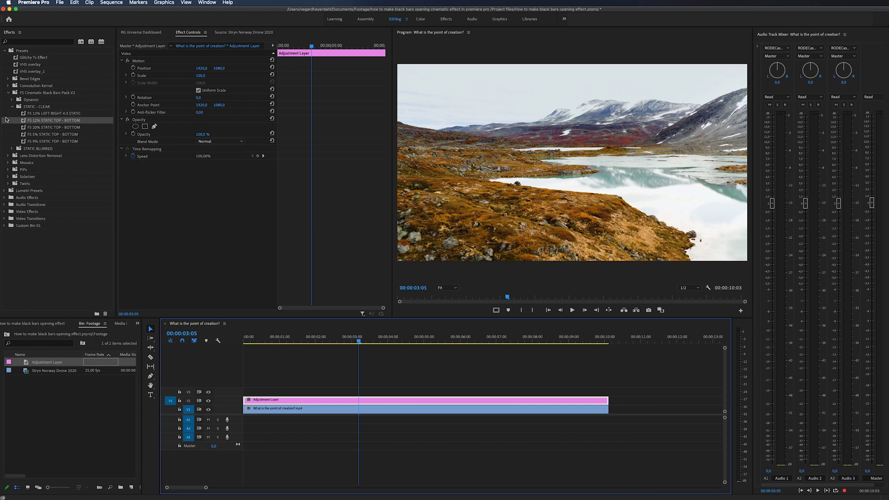
left_click(12, 107)
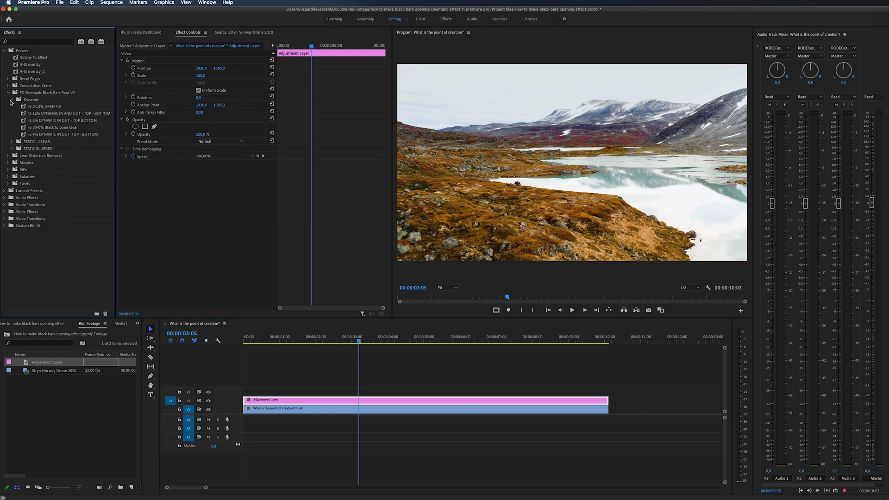
left_click(29, 114)
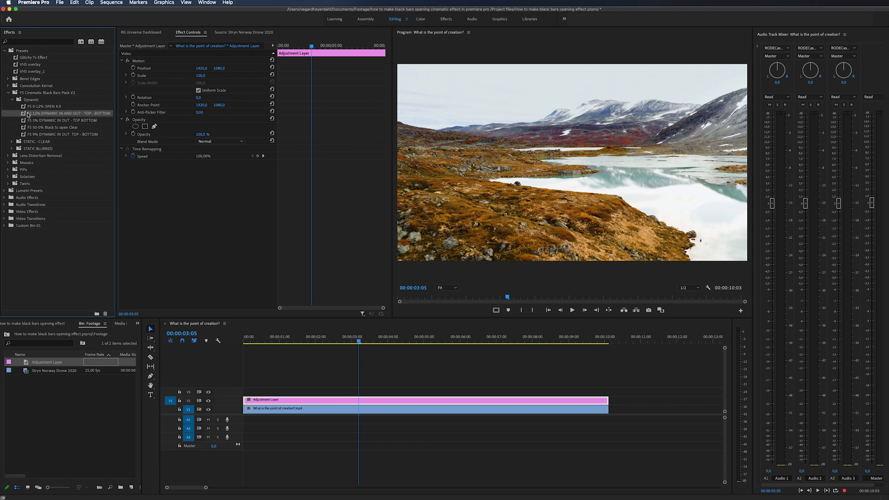
left_click_drag(31, 116, 270, 402)
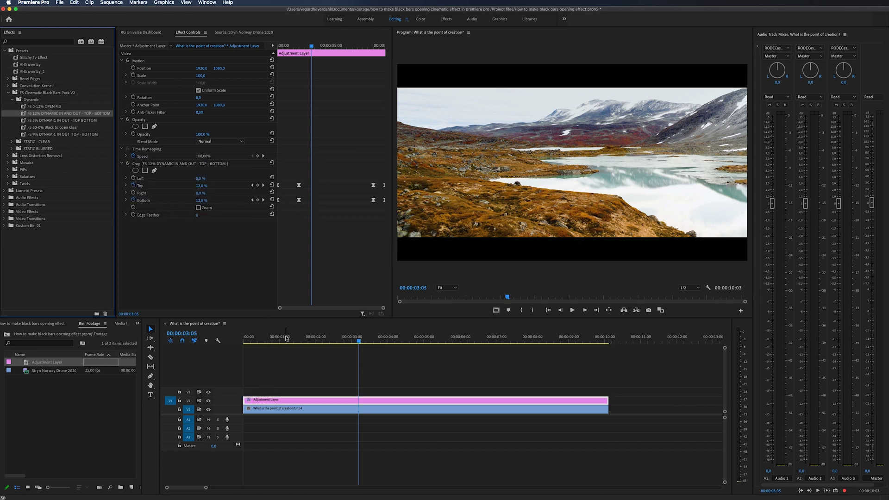
- Play the start and end of the sequence to preview the bars animating in and out
key("Home")
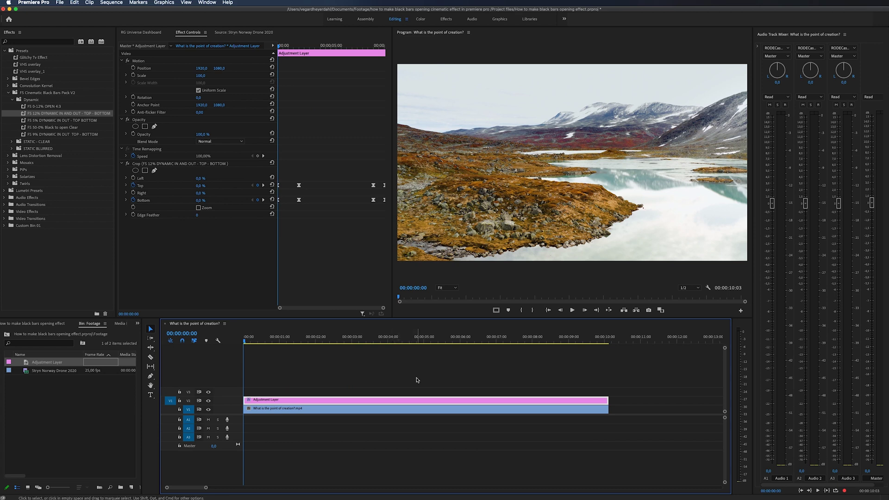
key("space")
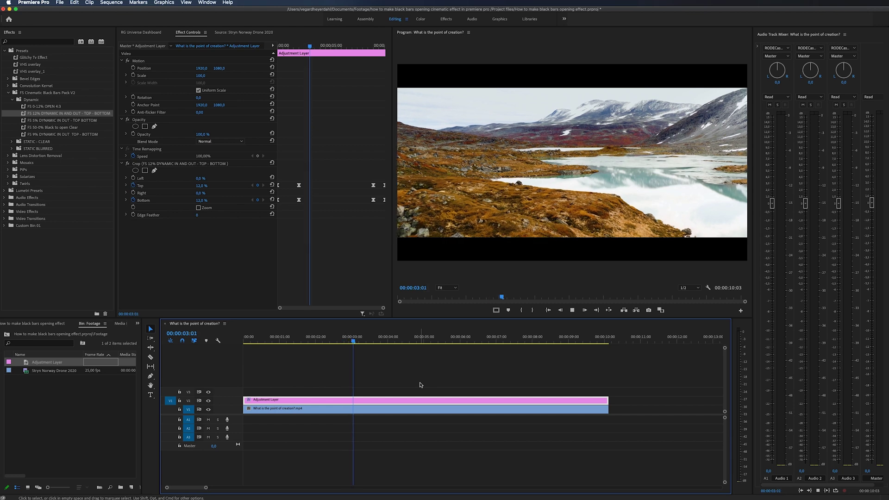
left_click(556, 341)
key("space")
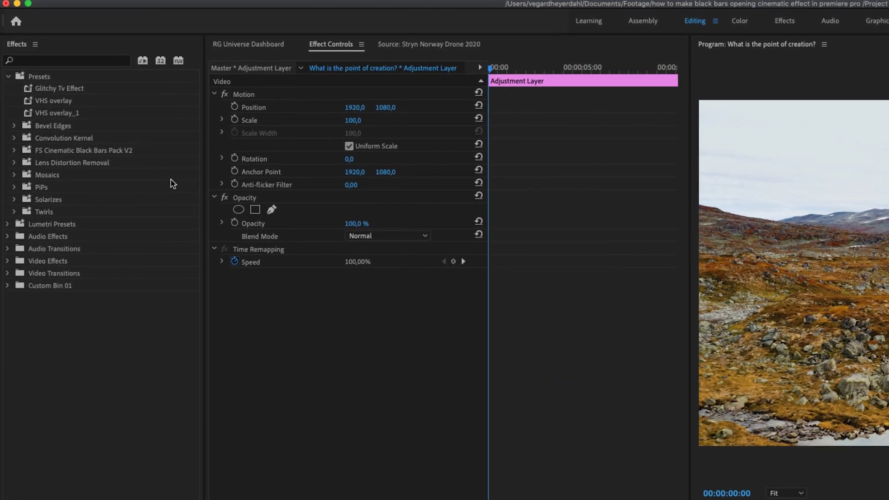
- Search 'crop' and add the Transform > Crop effect to the adjustment layer, edges at 0%
left_click(95, 60)
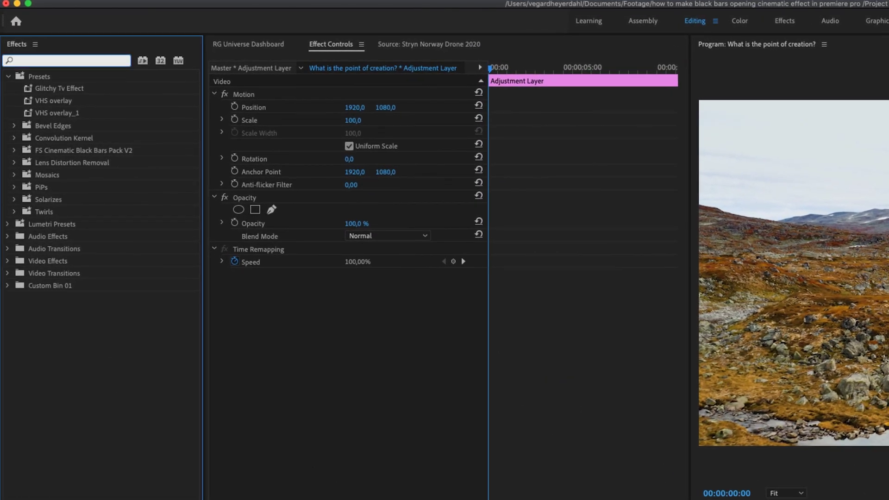
type("crop")
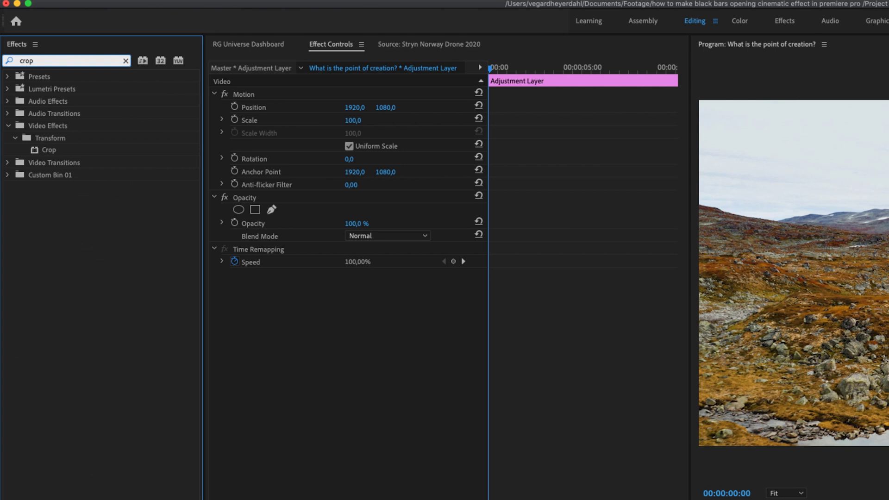
left_click(71, 129)
left_click(70, 137)
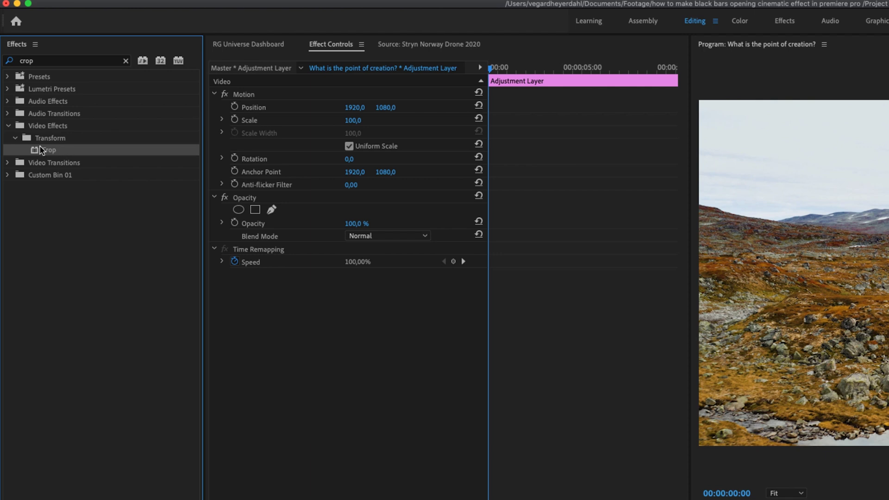
left_click_drag(44, 150, 318, 327)
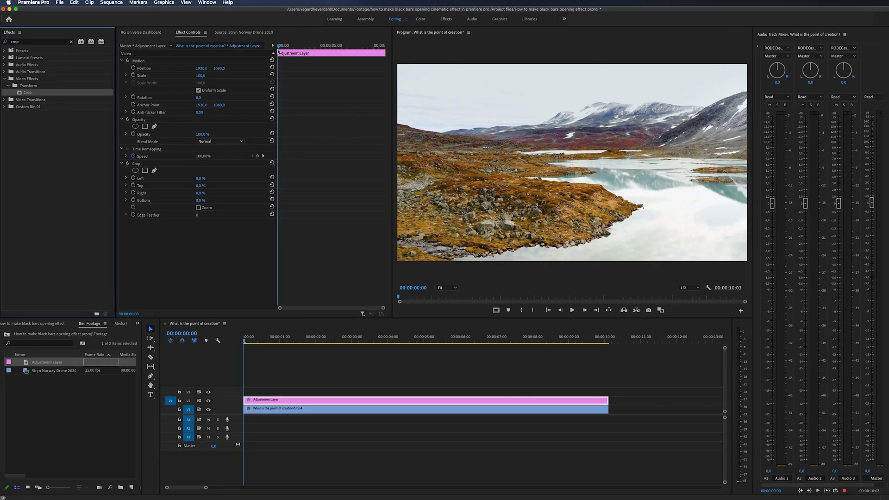
mouse_move(277, 49)
left_mouse_down()
mouse_move(369, 47)
mouse_move(278, 55)
left_mouse_up()
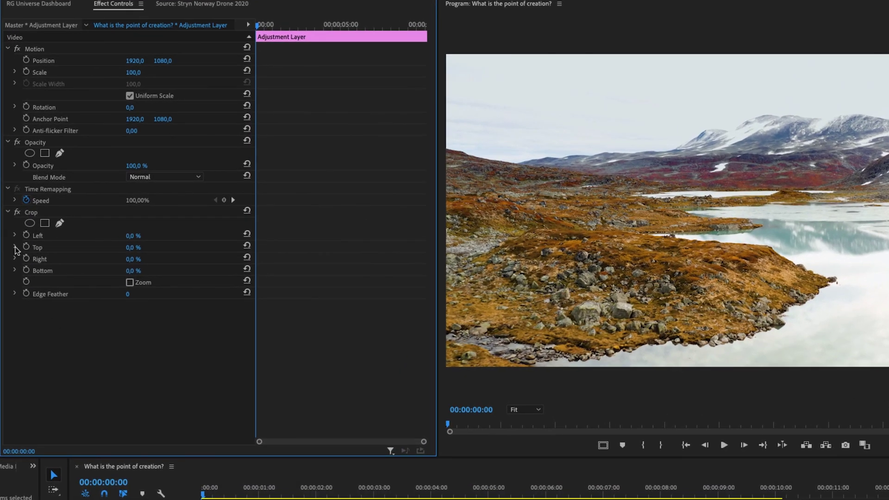
- Set starting Top and Bottom crop keyframes at 0%, then move the playhead to 00:00:00:15
left_click(38, 215)
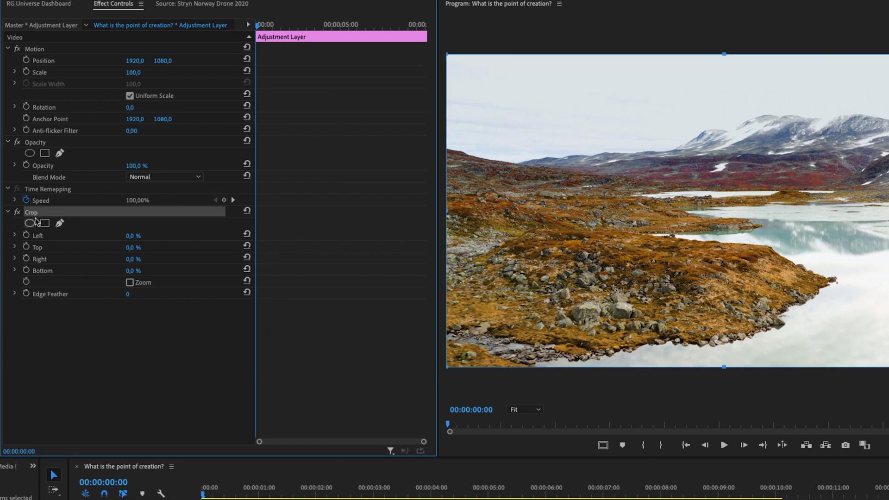
left_click(26, 247)
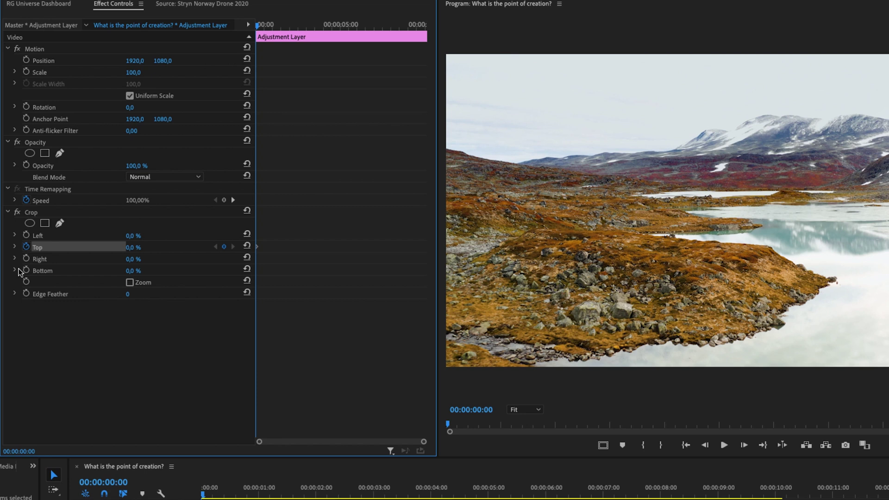
left_click(26, 270)
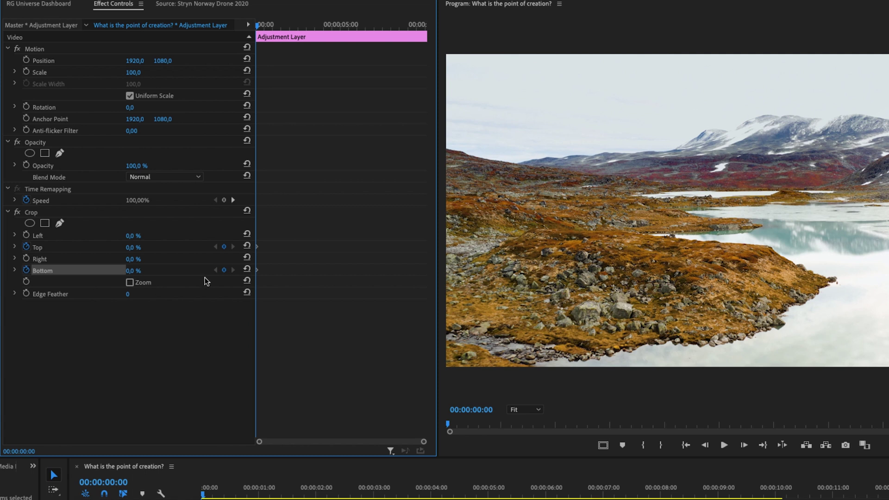
left_click_drag(424, 441, 331, 454)
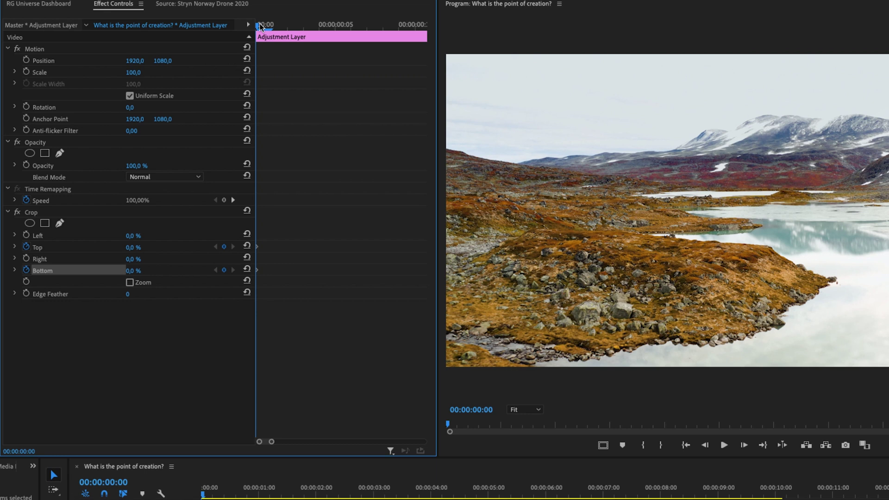
left_click_drag(259, 26, 340, 38)
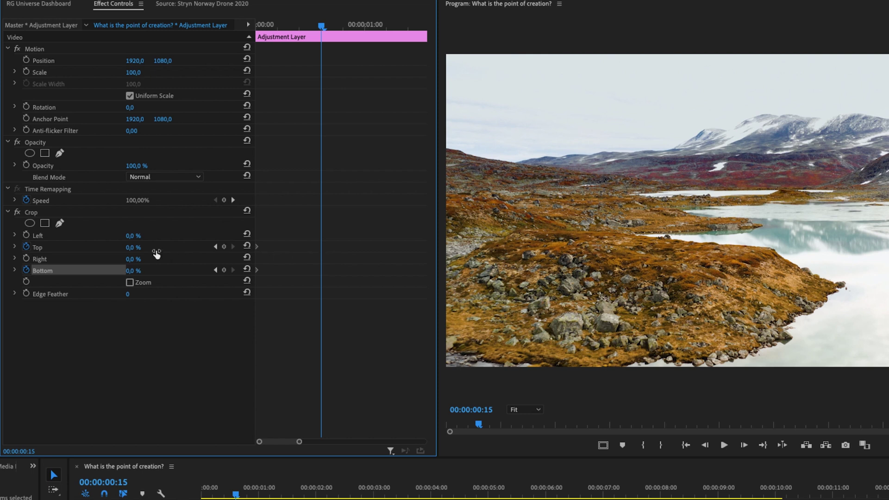
- Enter 11% for Top and Bottom crop at frame 15 and play back to preview
left_click(133, 248)
type("11")
key("Return")
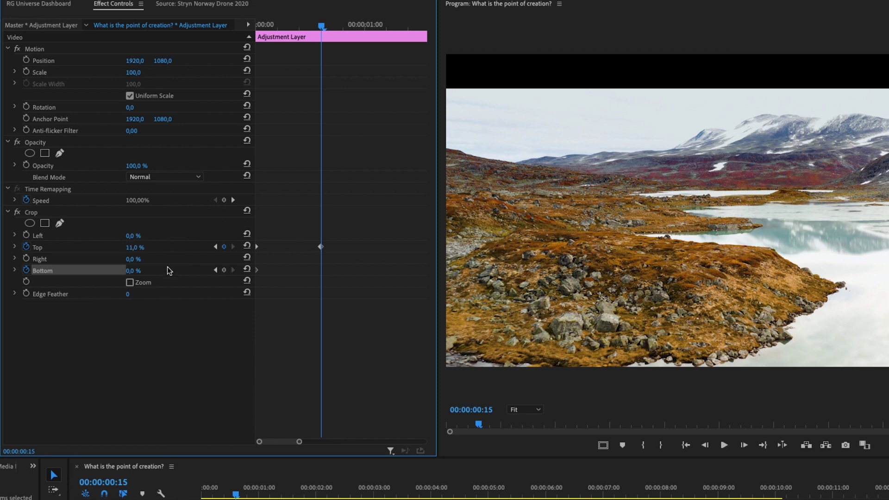
left_click(152, 269)
type("11")
key("Return")
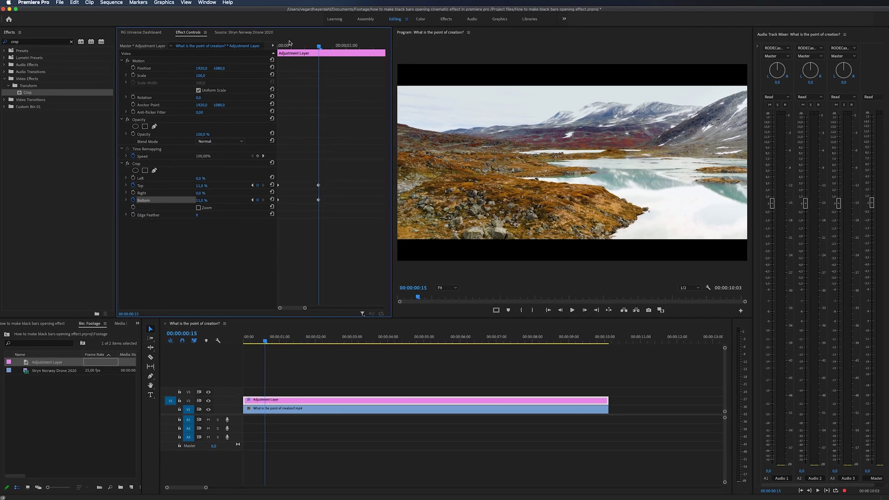
key("Home")
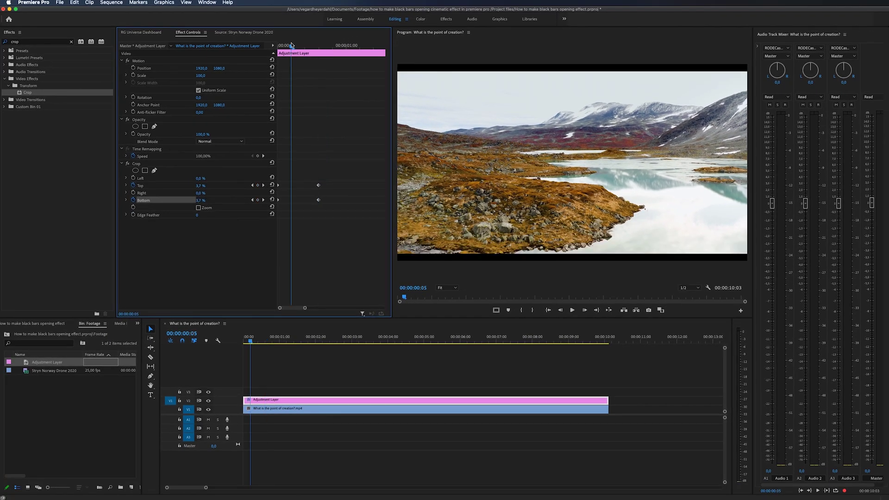
key("space")
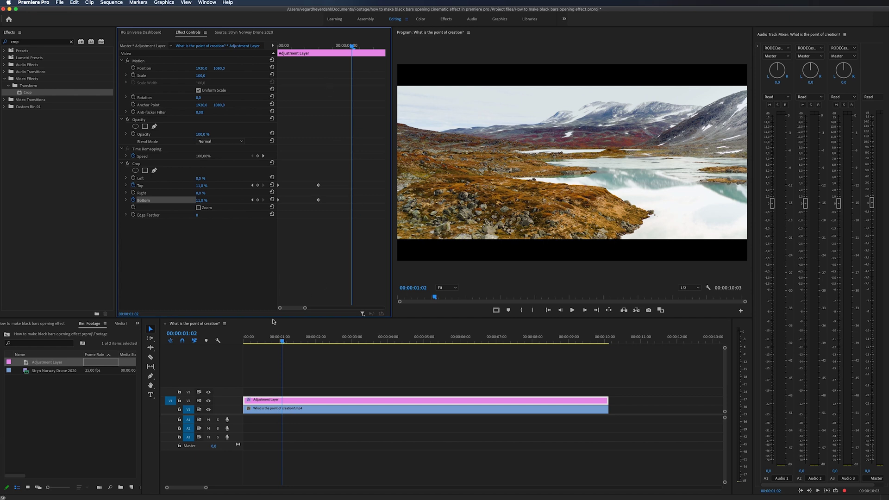
- Apply Ease Out to the opening Top and Bottom crop keyframes
left_click(199, 359)
key("Home")
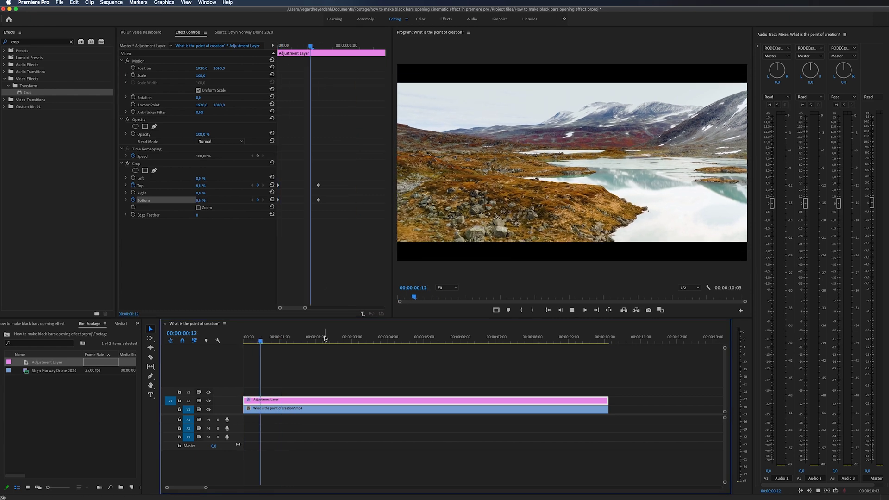
key("space")
mouse_move(245, 338)
left_mouse_down()
mouse_move(283, 339)
mouse_move(274, 339)
left_mouse_up()
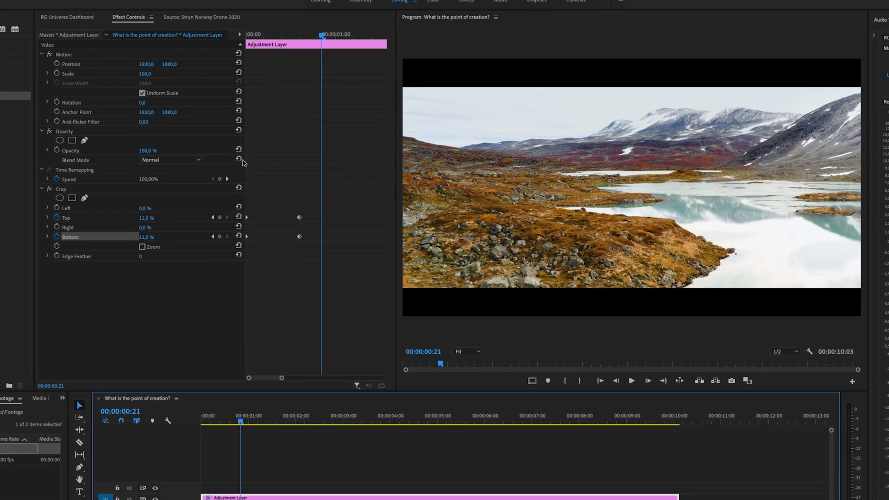
left_click_drag(238, 265, 232, 268)
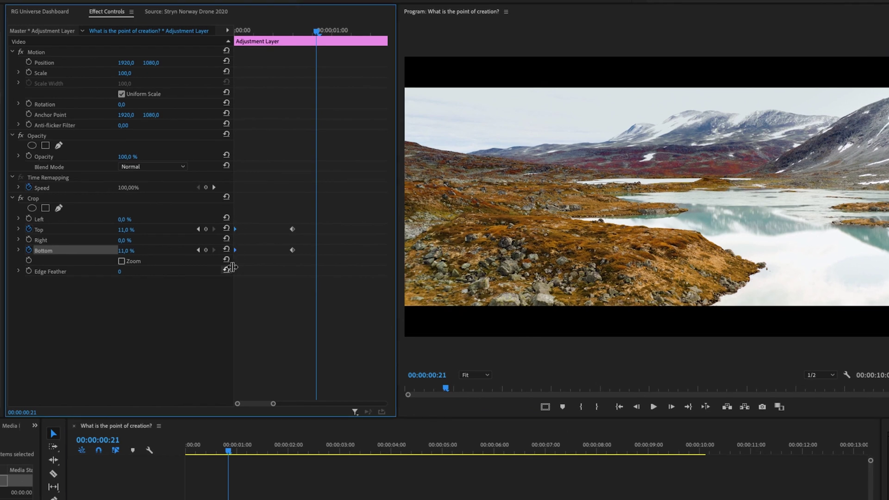
right_click(236, 251)
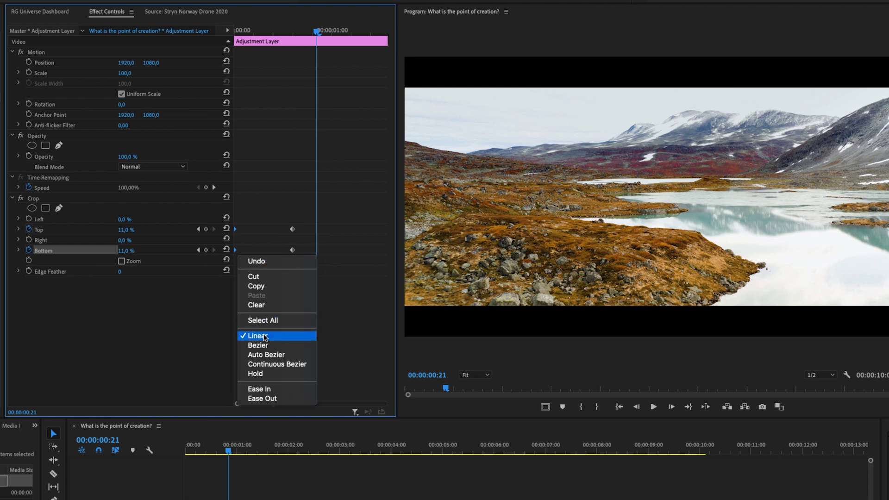
left_click(263, 400)
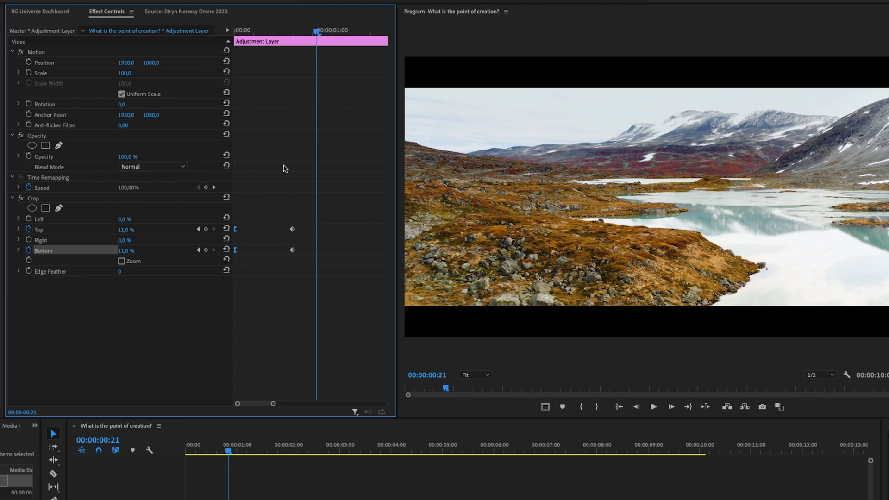
- Apply Ease In to the closing 11% Top and Bottom crop keyframes
left_click_drag(283, 213, 300, 259)
right_click(293, 250)
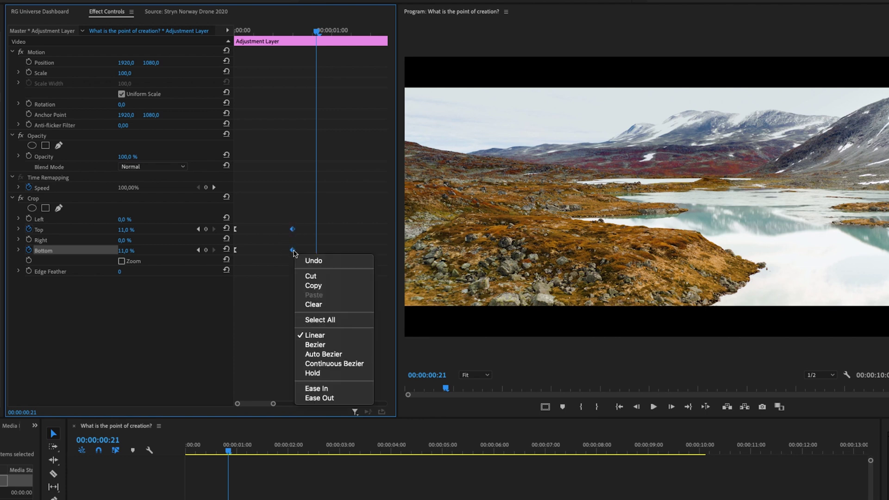
left_click(338, 388)
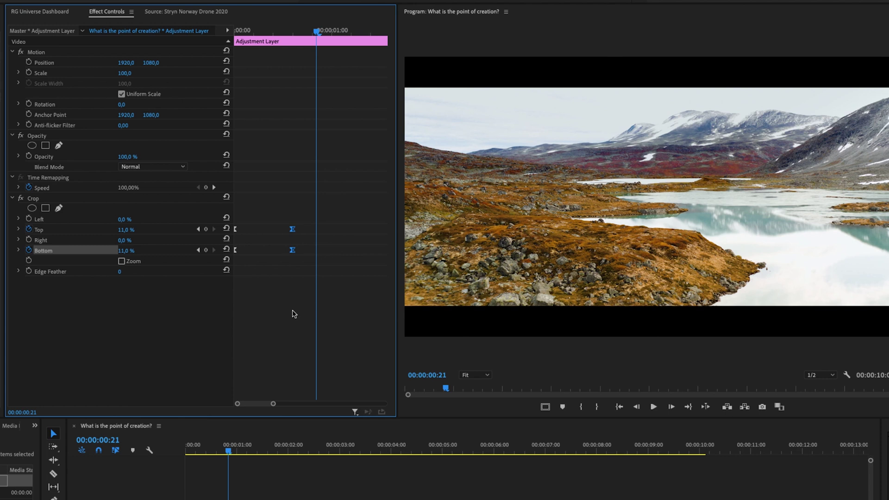
- Move the closing Top and Bottom crop keyframes to about 3.5 seconds and preview the slower bars
key("Home")
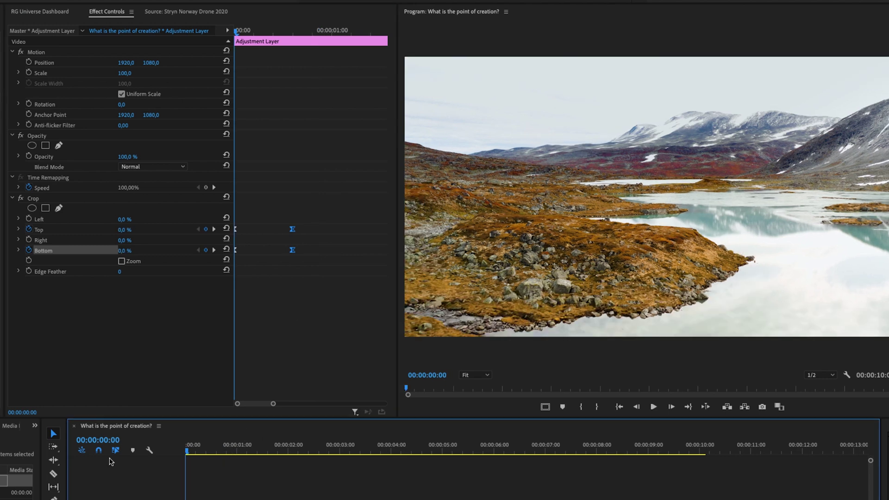
key("space")
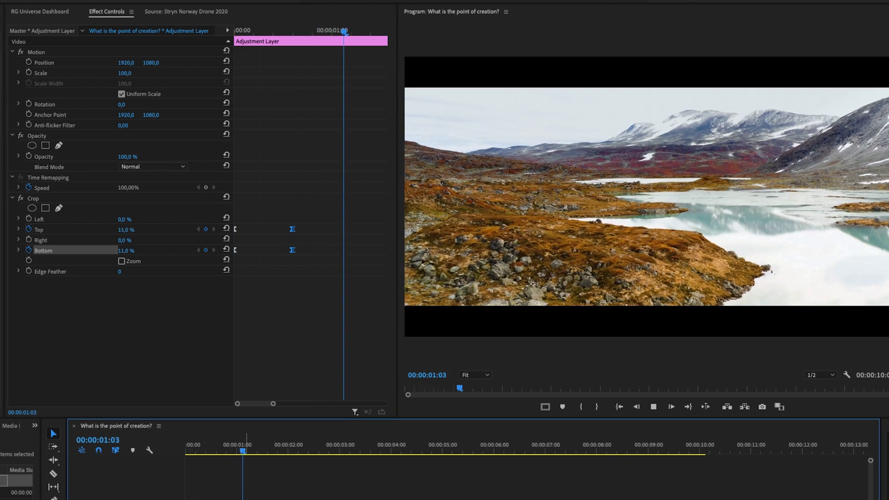
key("space")
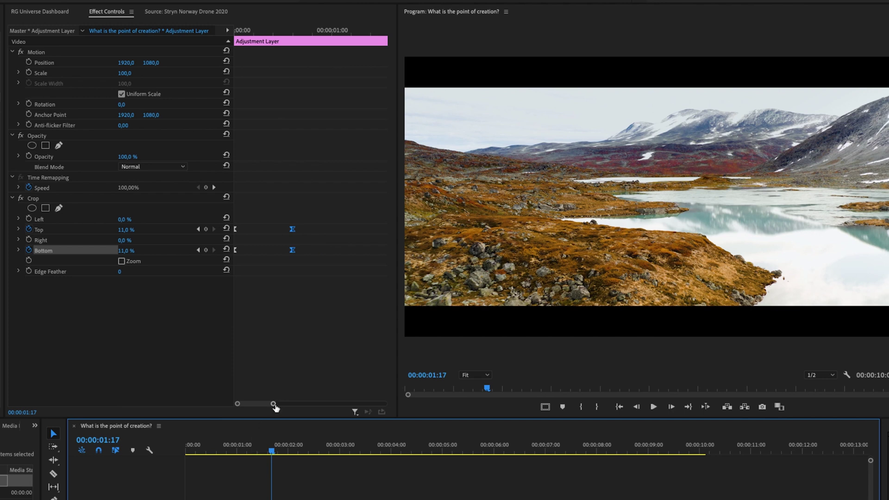
left_click_drag(273, 404, 465, 403)
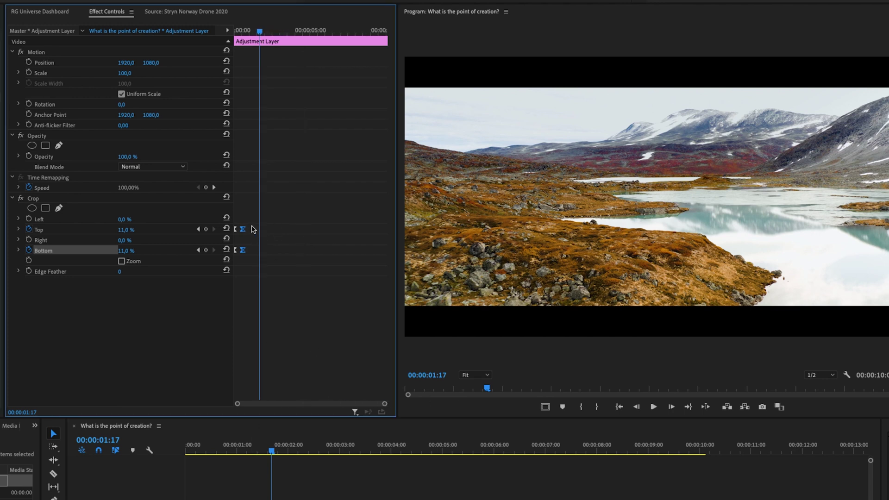
mouse_move(252, 225)
left_mouse_down()
mouse_move(242, 260)
mouse_move(292, 250)
left_mouse_up()
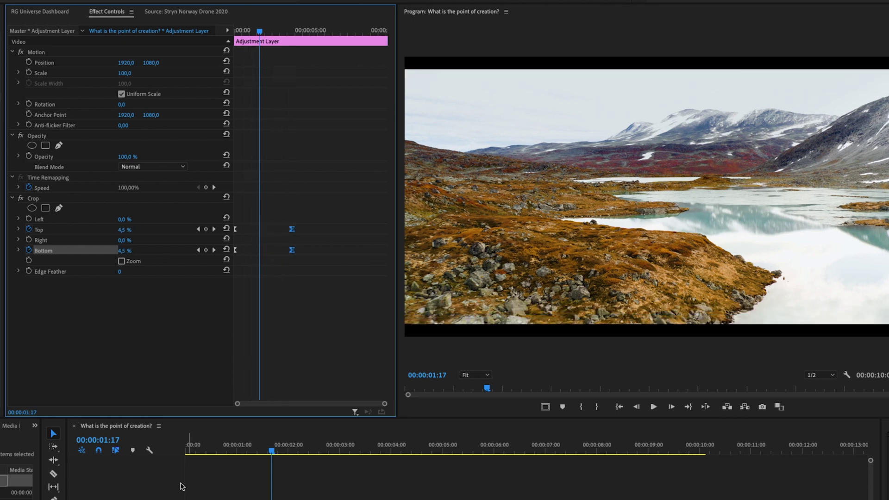
key("Home")
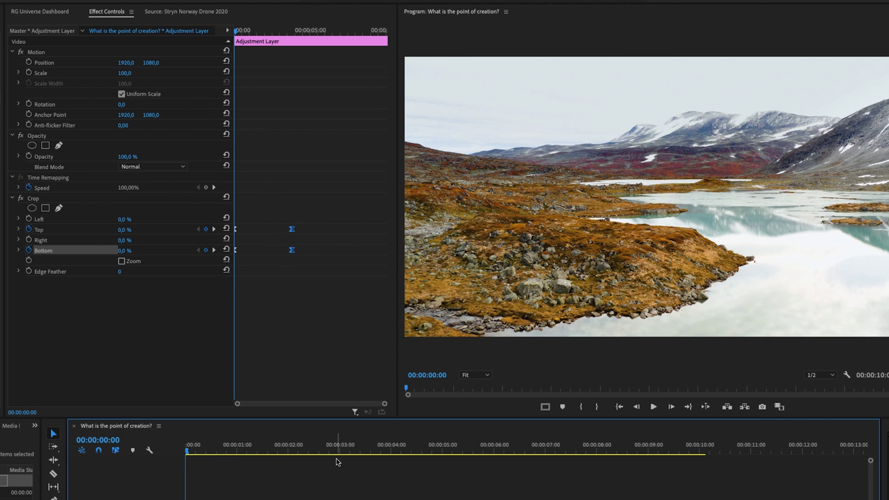
key("space")
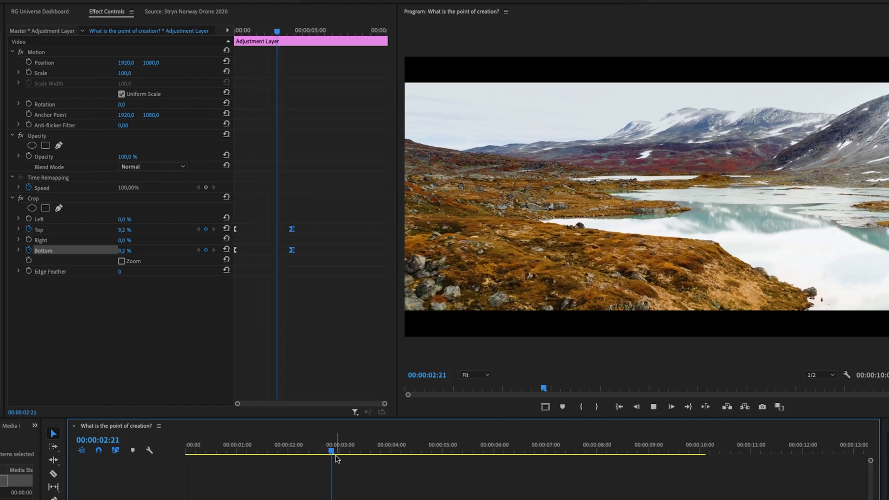